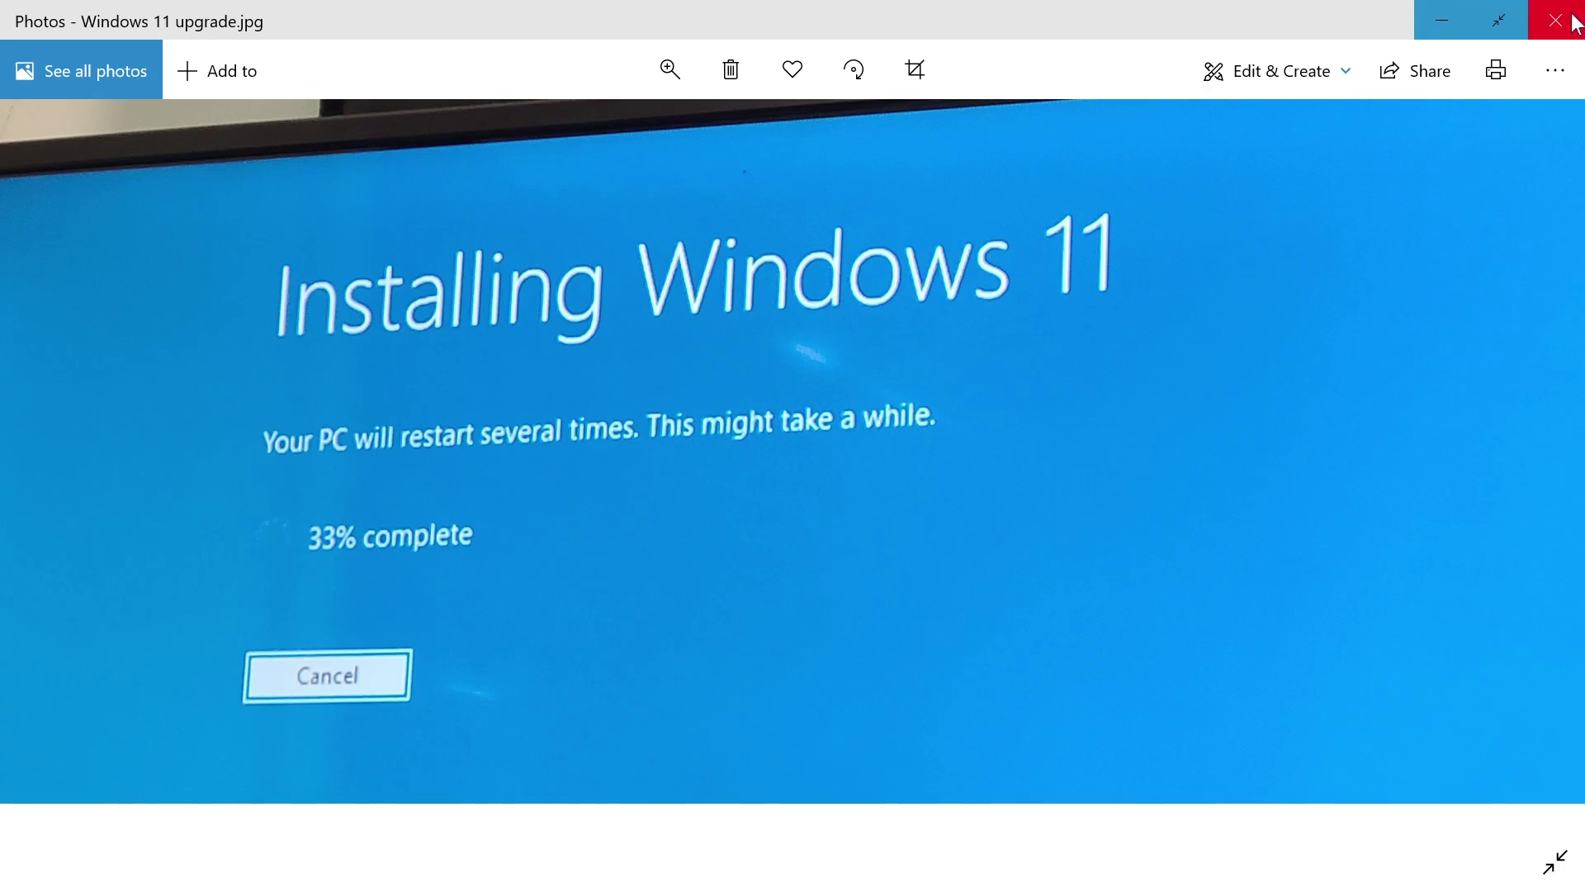
# - Close the Windows 11 installation photo in Photos to reveal the beach-wallpaper desktop
pyautogui.click(1557, 20)
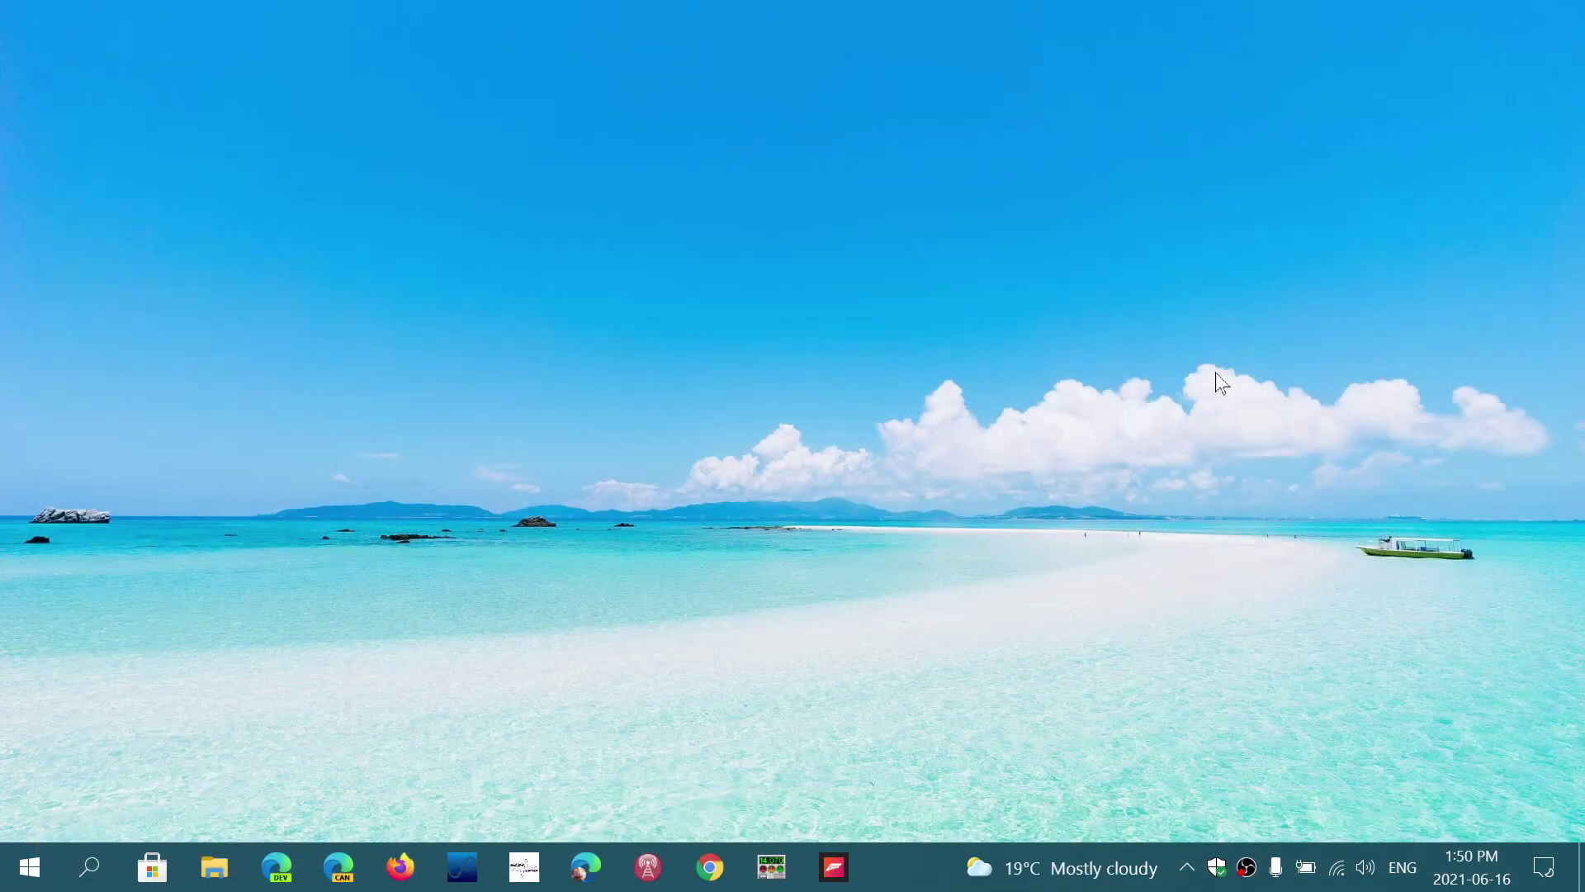